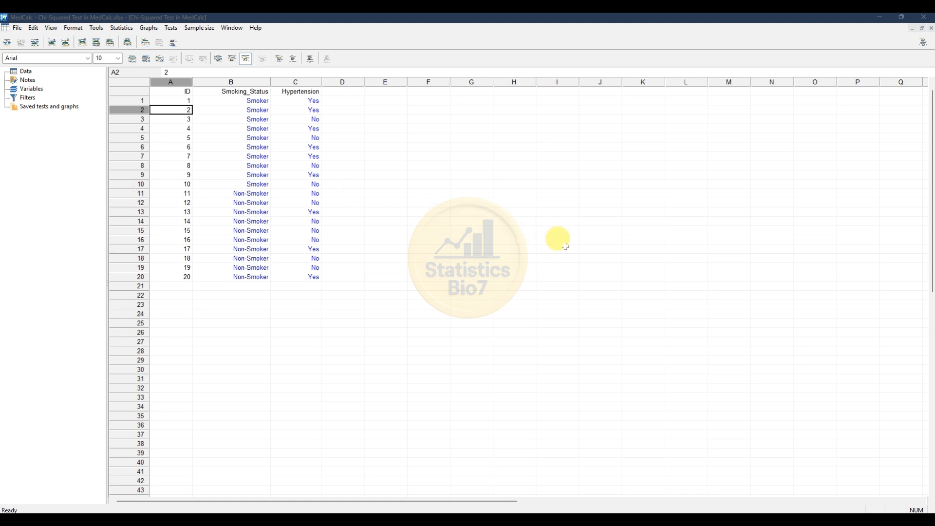
Run a chi-squared test with Smoking_Status as Classification X and Hypertension as Classification Y.
left_click(128, 31)
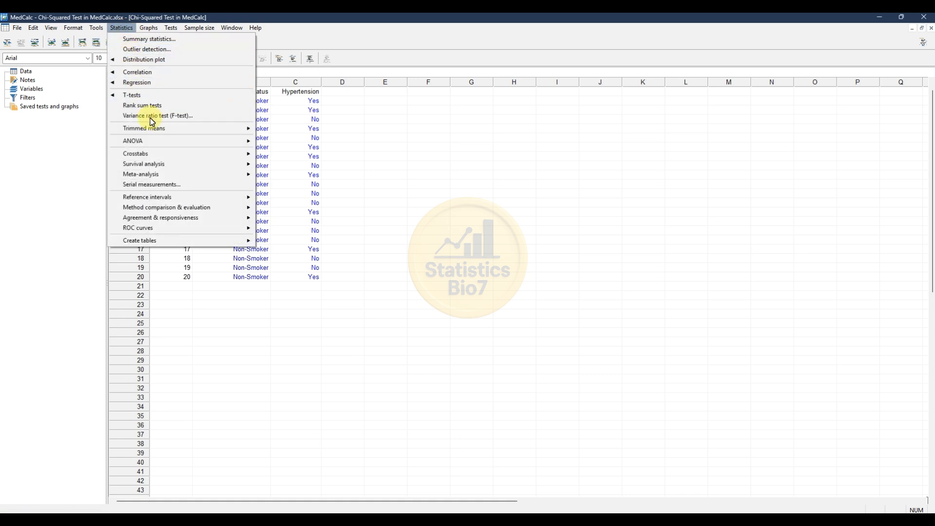
mouse_move(158, 153)
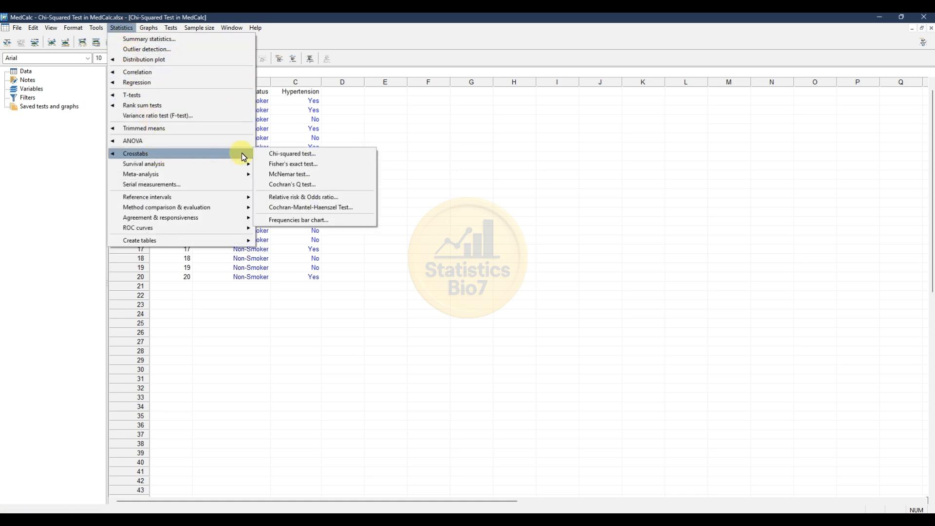
left_click(310, 158)
left_click_drag(480, 153, 415, 156)
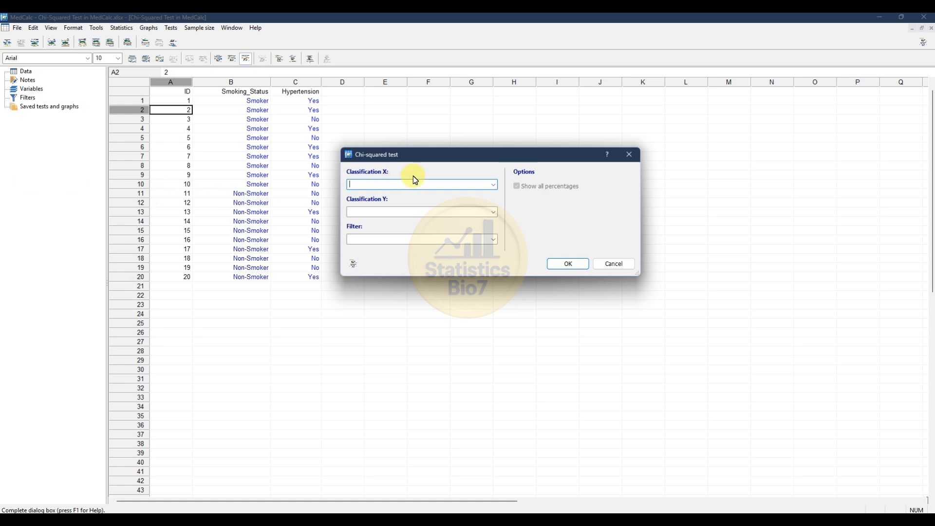
left_click(493, 185)
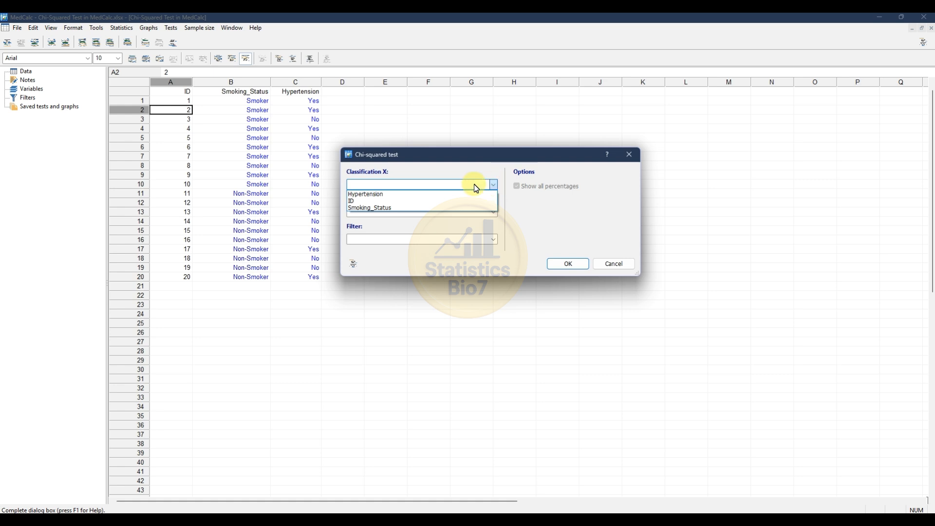
left_click(384, 207)
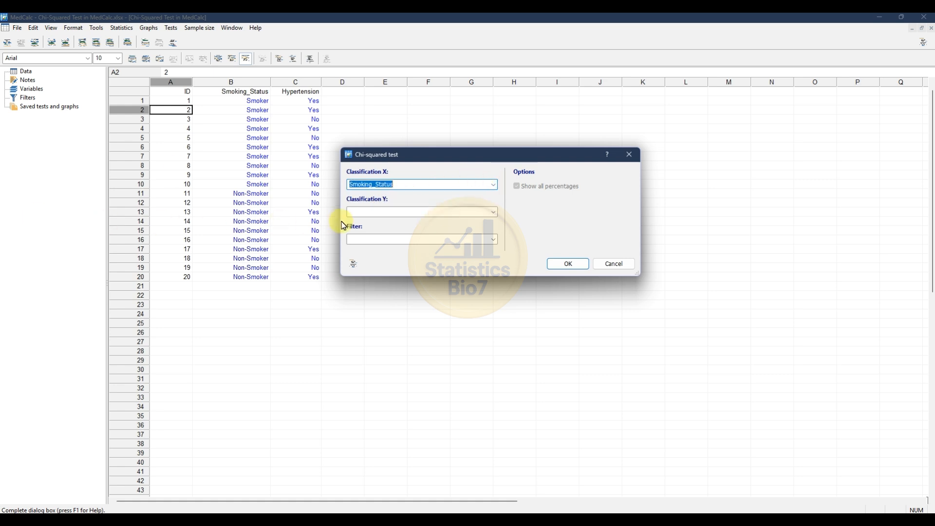
left_click(494, 213)
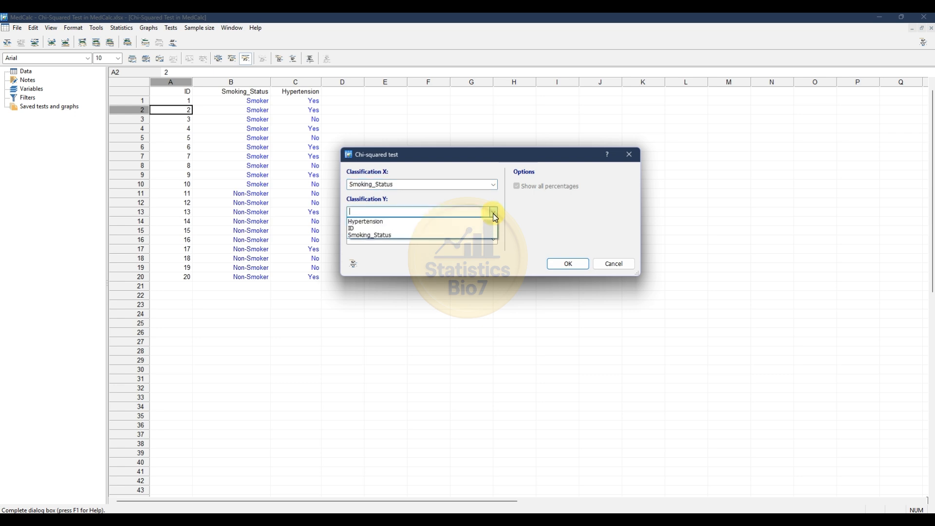
left_click(379, 223)
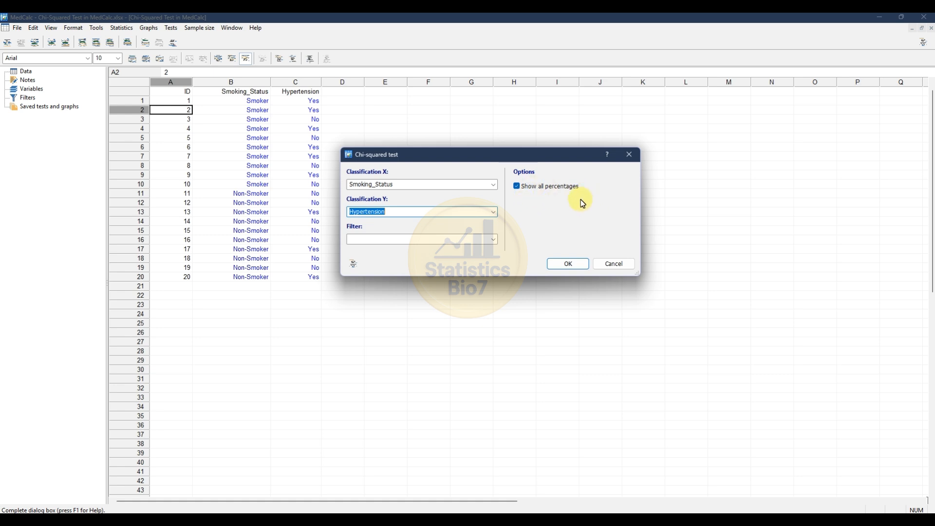
left_click(569, 263)
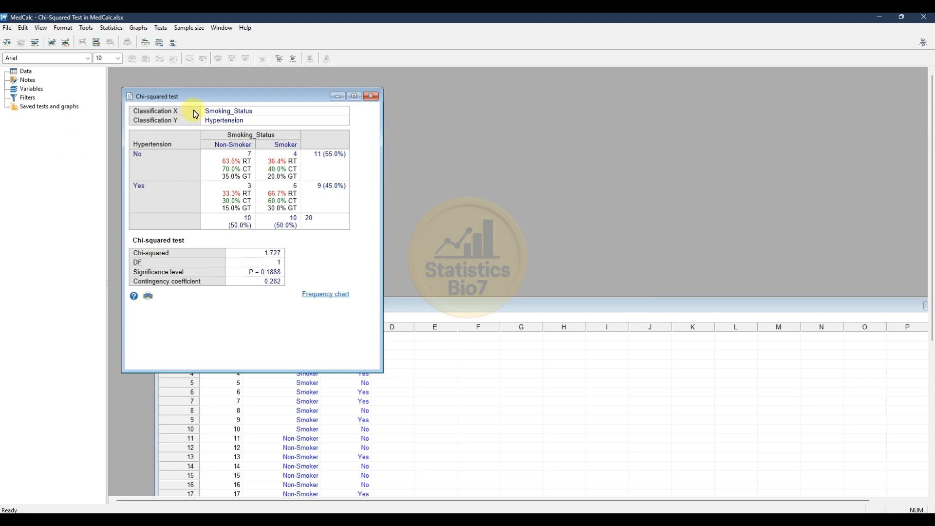
Reposition the chi-squared results and examine the counts and percentages in the contingency table.
left_click_drag(194, 96, 246, 93)
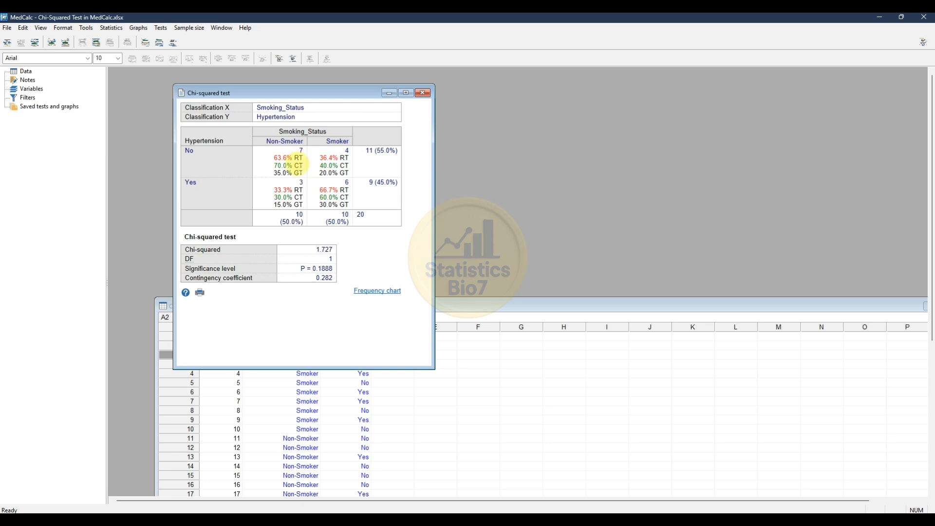
left_click_drag(302, 167, 299, 165)
left_click(301, 175)
Create a vertical clustered column frequency chart of Smoking_Status by Hypertension from the test results and hide its grid lines.
left_click(392, 297)
left_click_drag(491, 226, 459, 132)
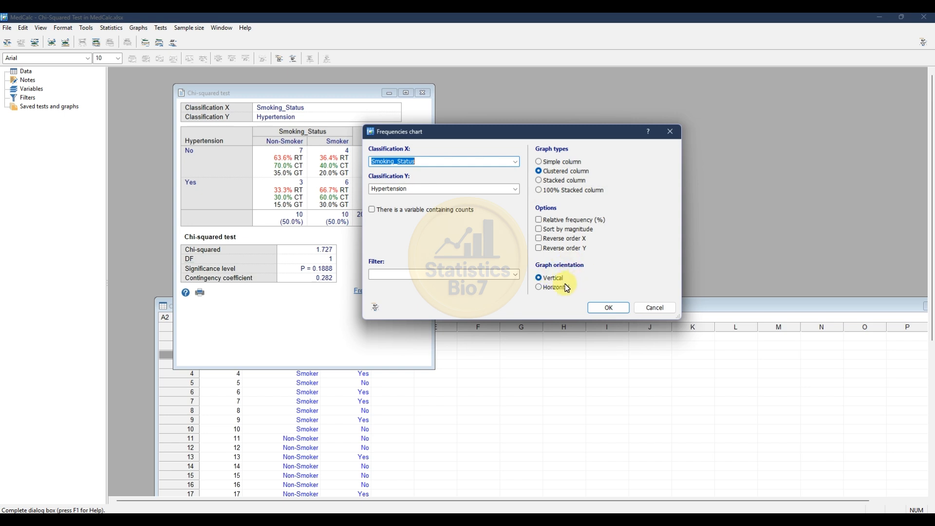
left_click(610, 308)
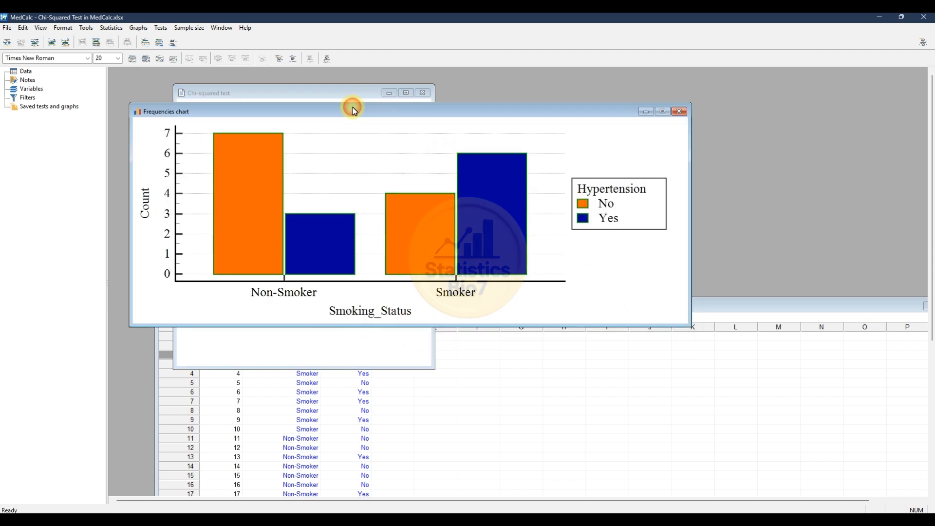
left_click_drag(355, 111, 351, 103)
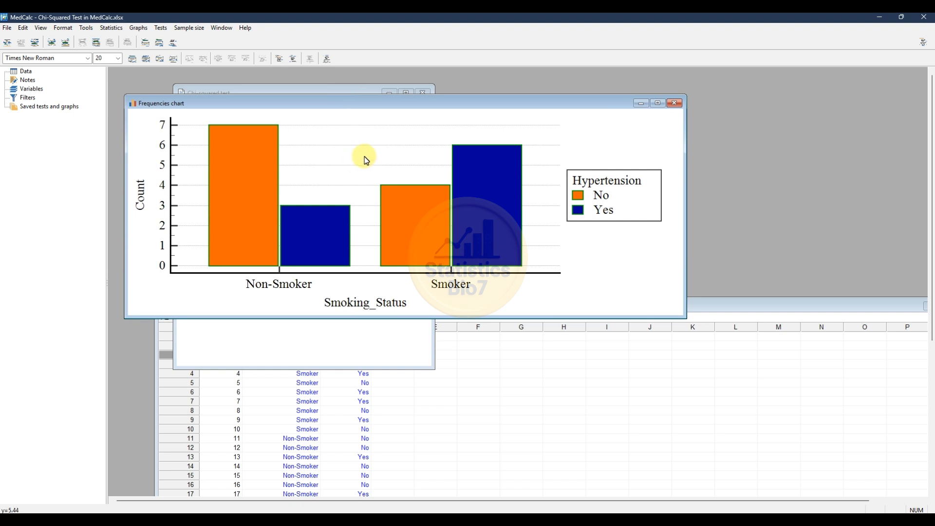
right_click(371, 145)
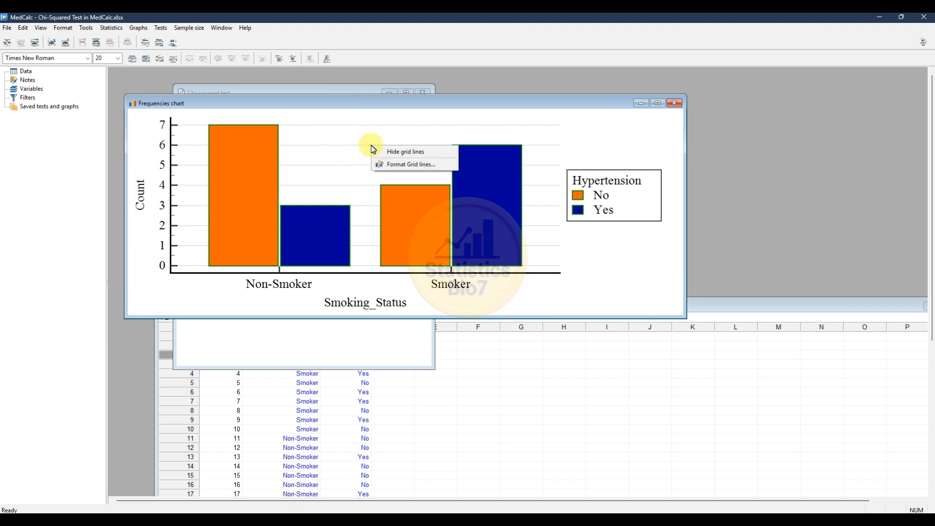
left_click(402, 152)
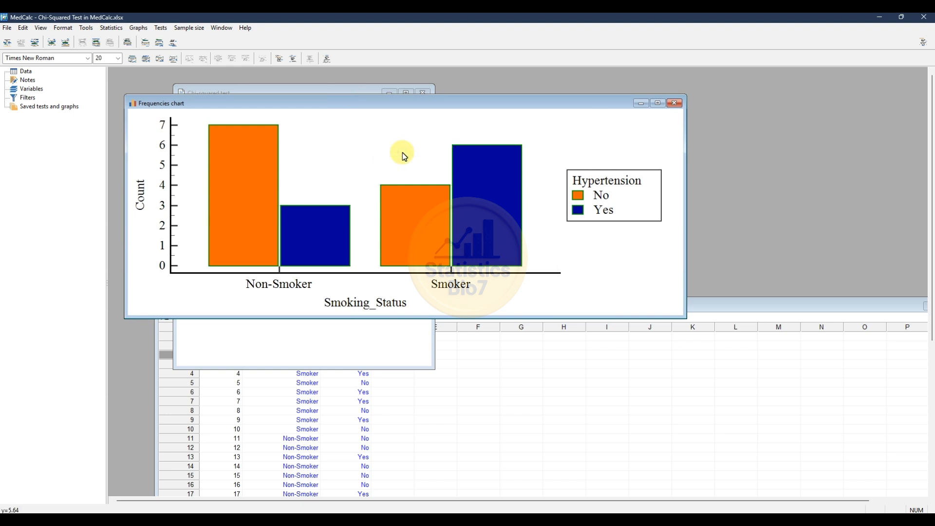
Format the chart bars for Hypertension "No" with a green fill and a black border.
right_click(239, 168)
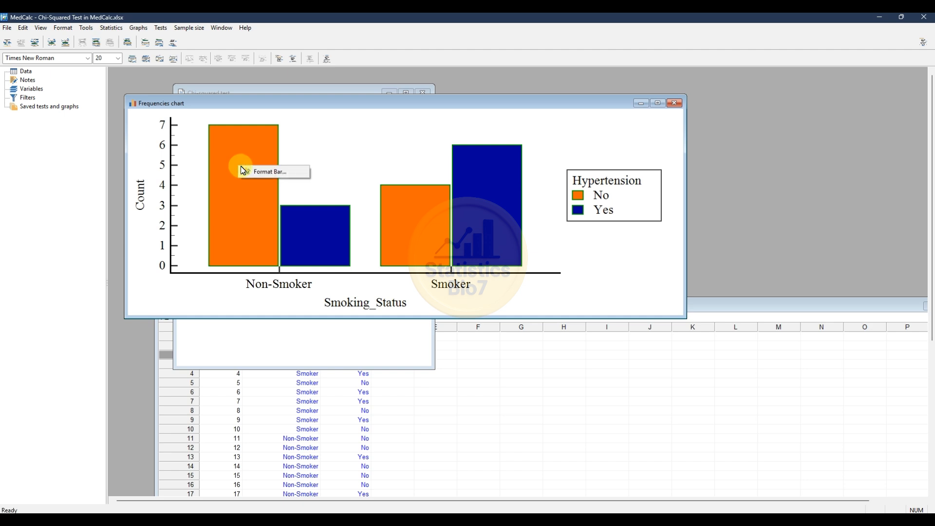
left_click(283, 173)
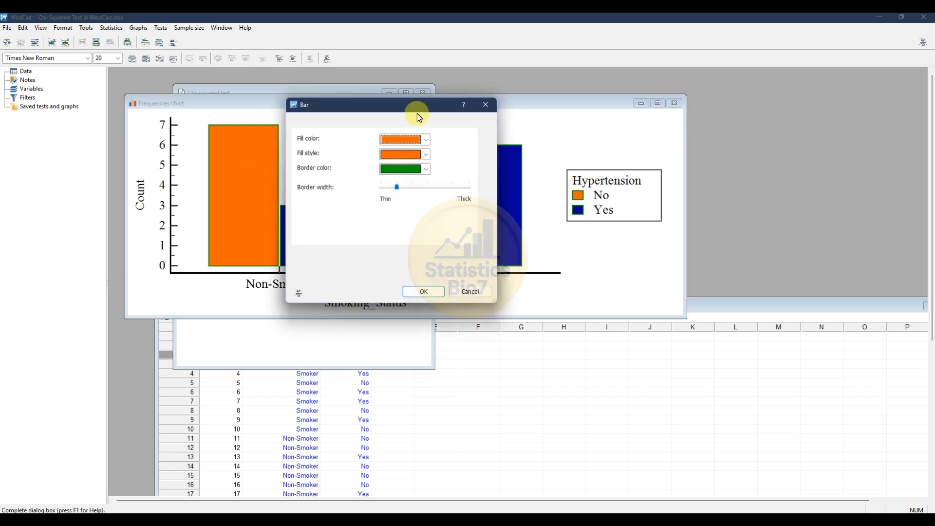
left_click_drag(397, 104, 500, 127)
left_click(528, 161)
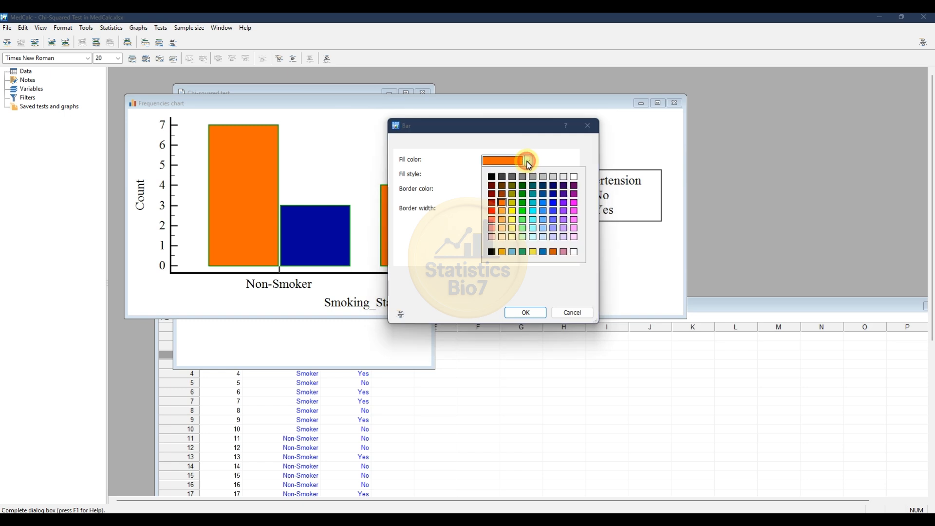
left_click(523, 203)
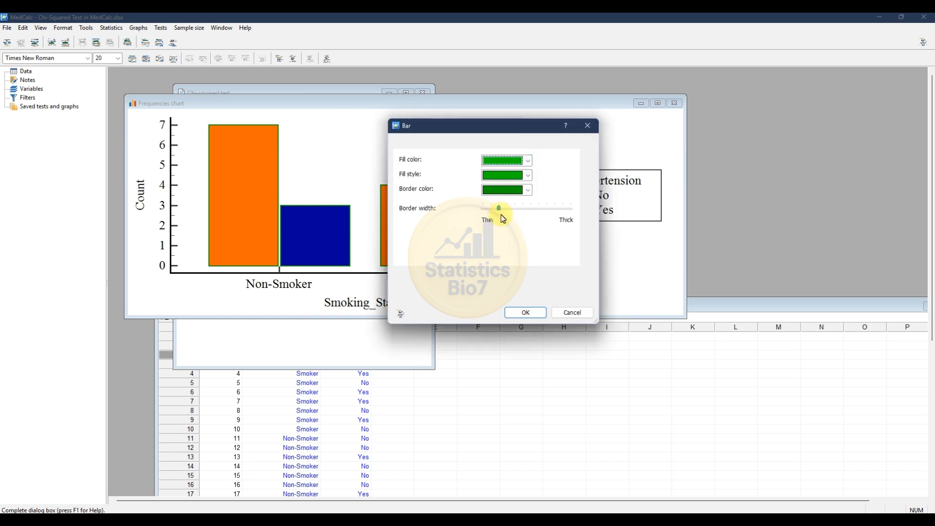
left_click(528, 190)
left_click(493, 207)
left_click(538, 311)
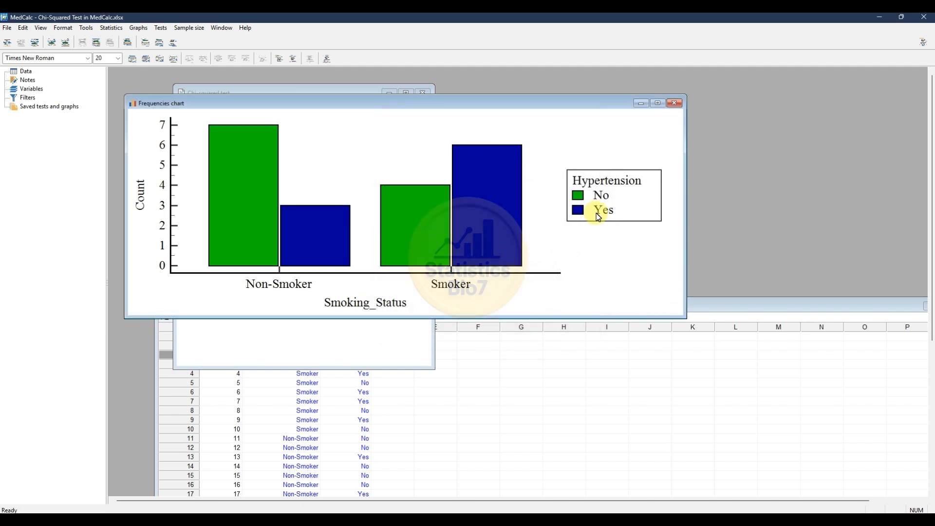
Set the fill color of the chart bars for Hypertension "Yes" to orange.
right_click(314, 225)
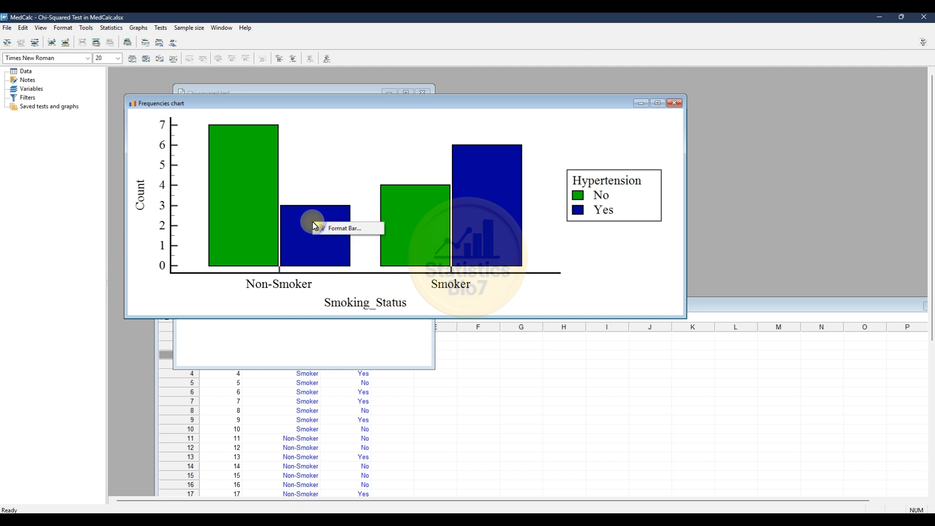
left_click(347, 229)
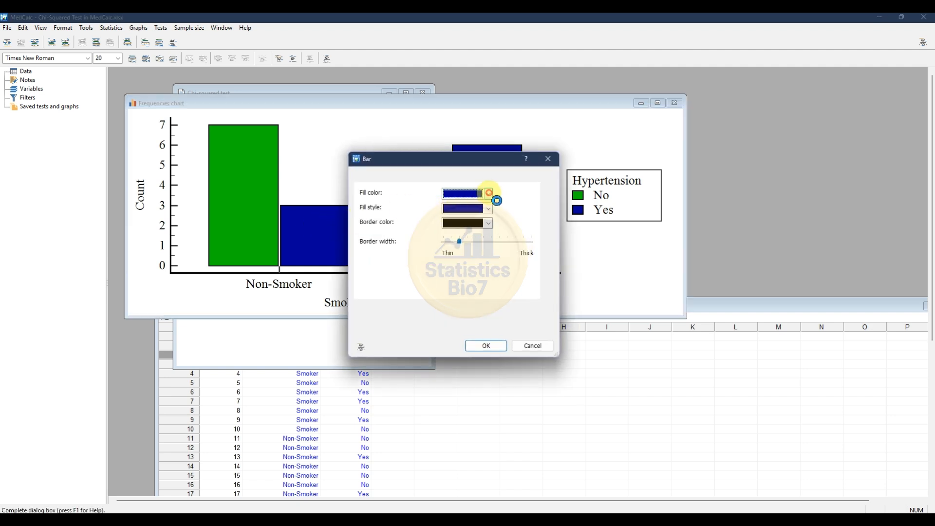
left_click(489, 194)
left_click(488, 249)
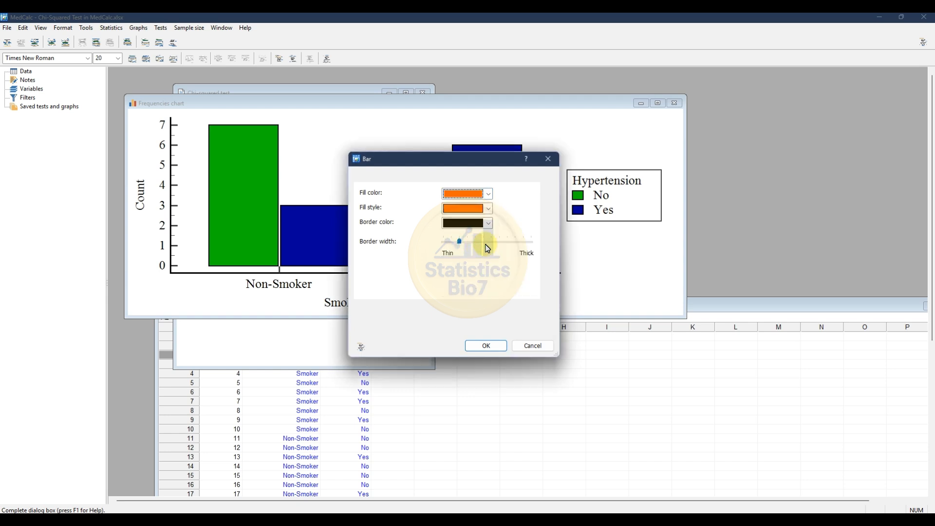
left_click(489, 346)
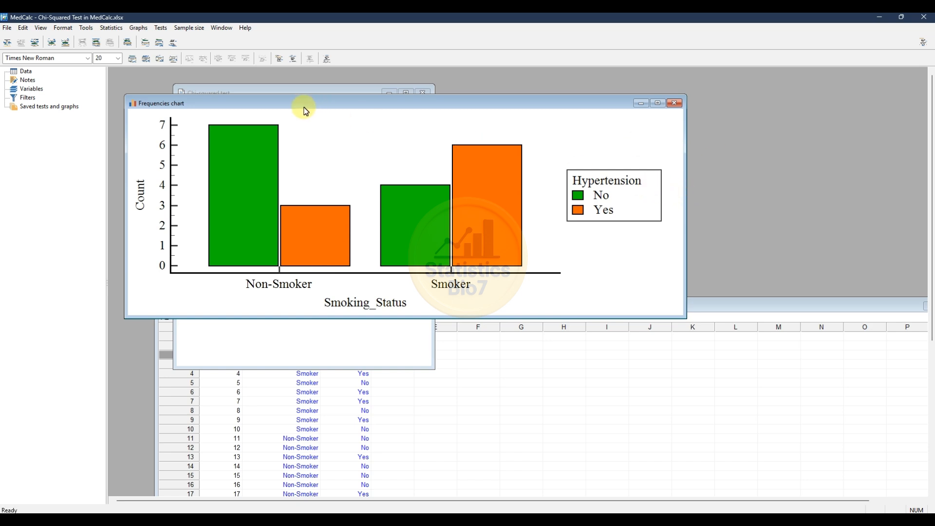
Rearrange the frequencies chart and the chi-squared results so that the full results table is uncovered.
left_click_drag(290, 105, 355, 115)
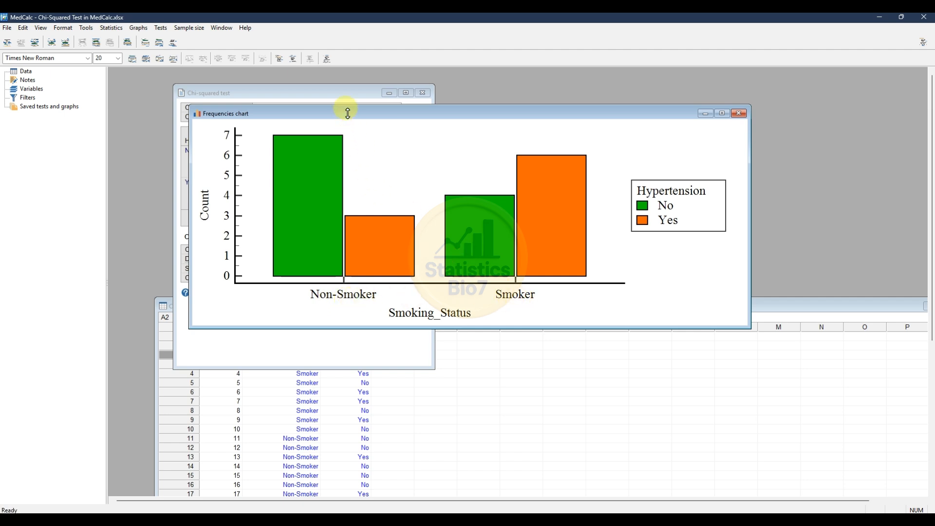
left_click_drag(343, 113, 436, 186)
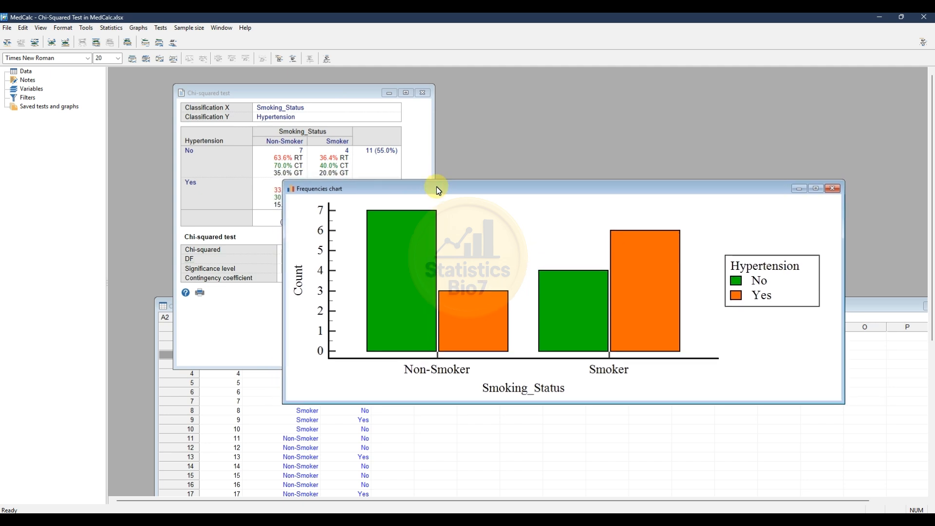
left_click_drag(309, 94, 290, 106)
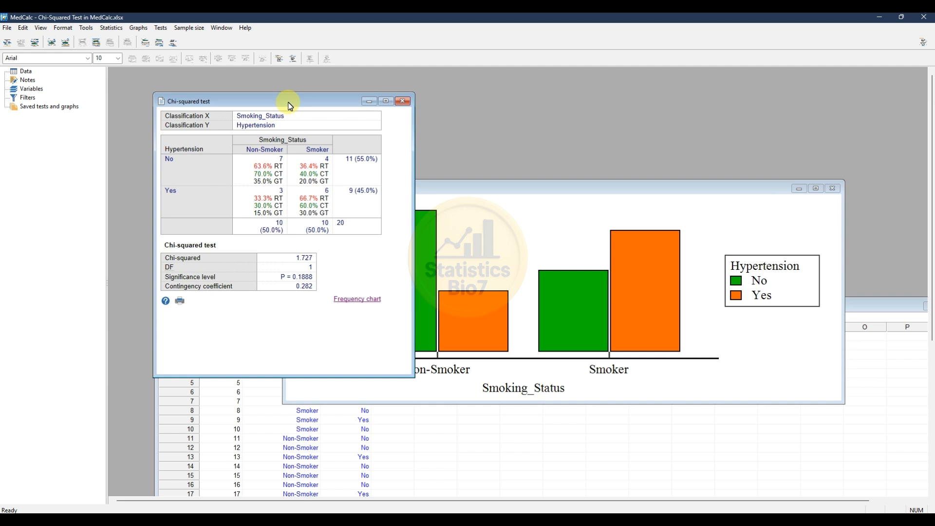